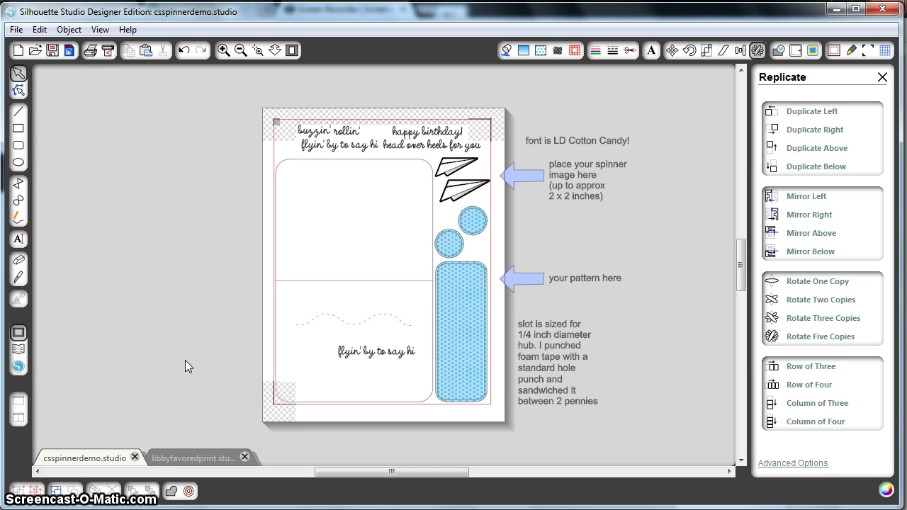
Show the Line Style panel, with line thickness at zero, beside the spinner card layout.
left_click(488, 153)
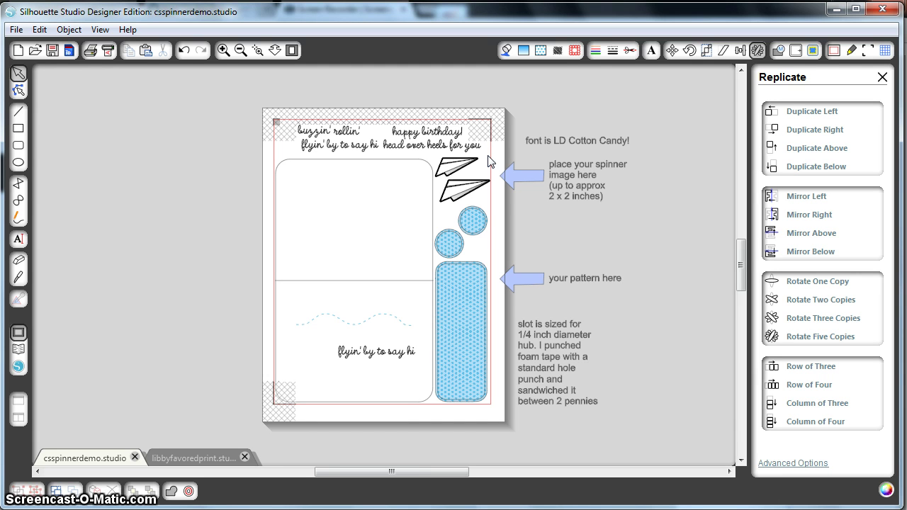
left_click(539, 126)
left_click(611, 50)
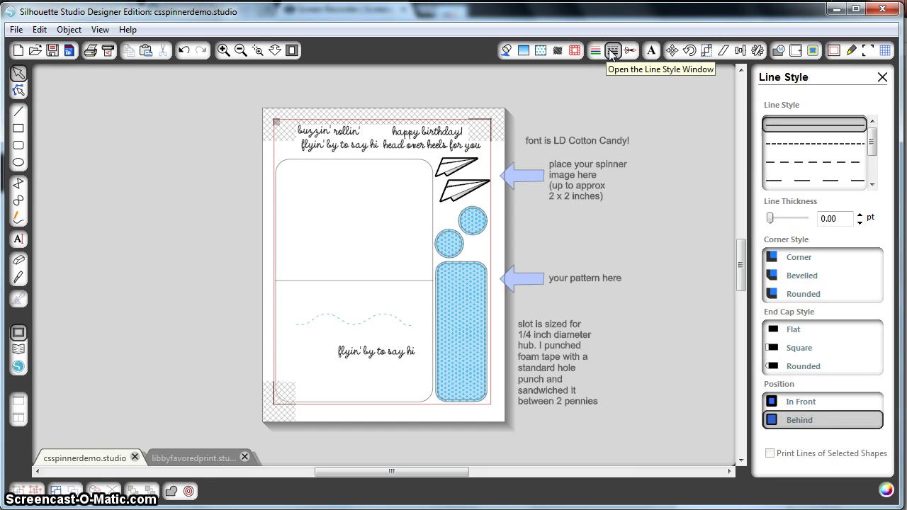
left_click(606, 74)
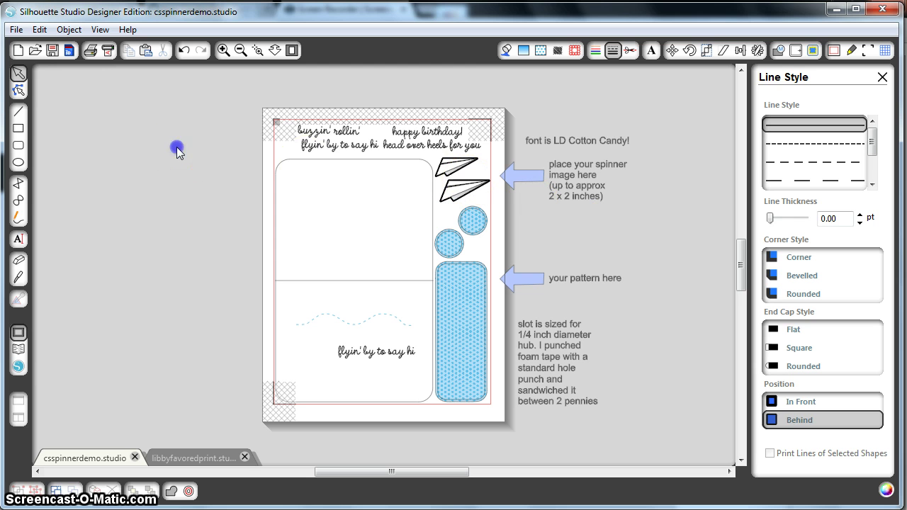
Choose PDFCreator as the printer and set Letter paper size in its advanced preferences.
left_click(17, 30)
left_click(90, 192)
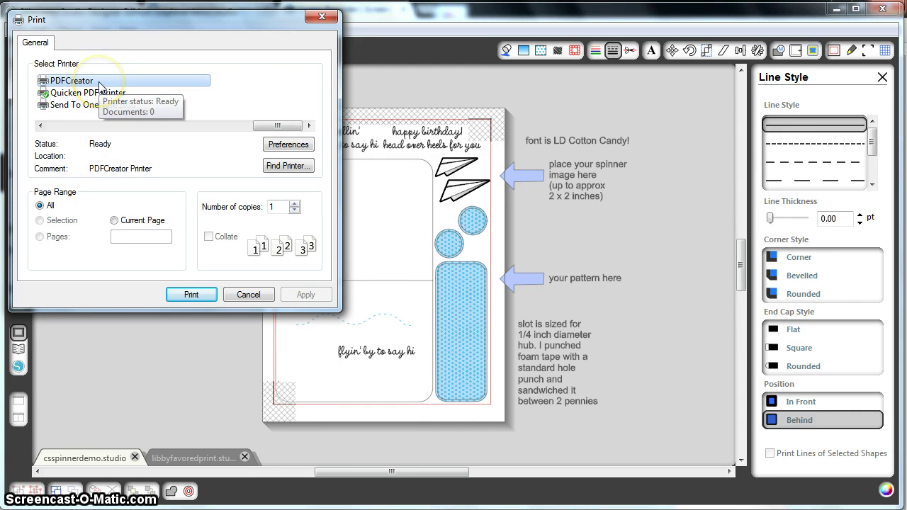
left_click(280, 146)
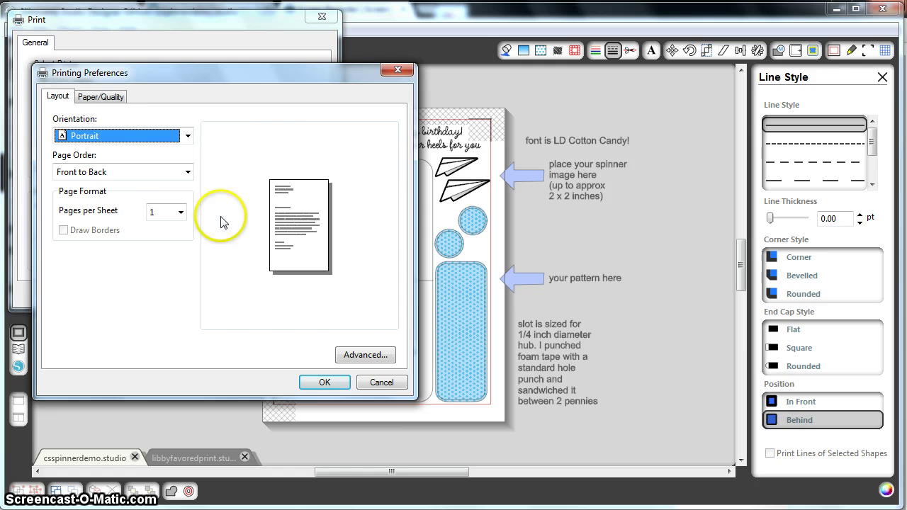
left_click(351, 352)
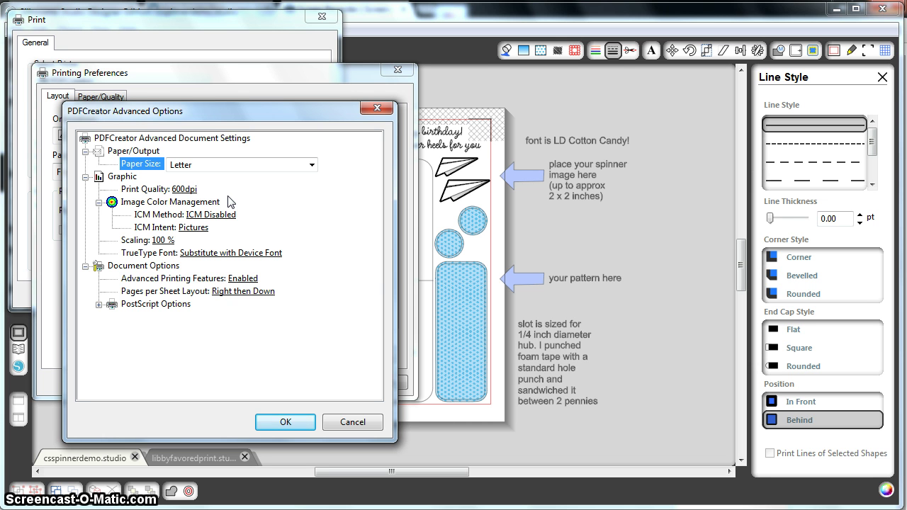
left_click(285, 424)
left_click(284, 423)
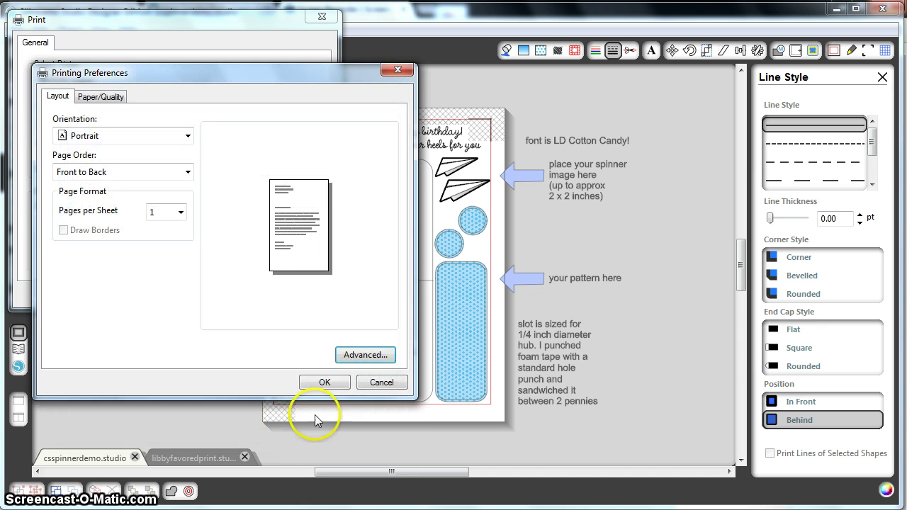
left_click(325, 386)
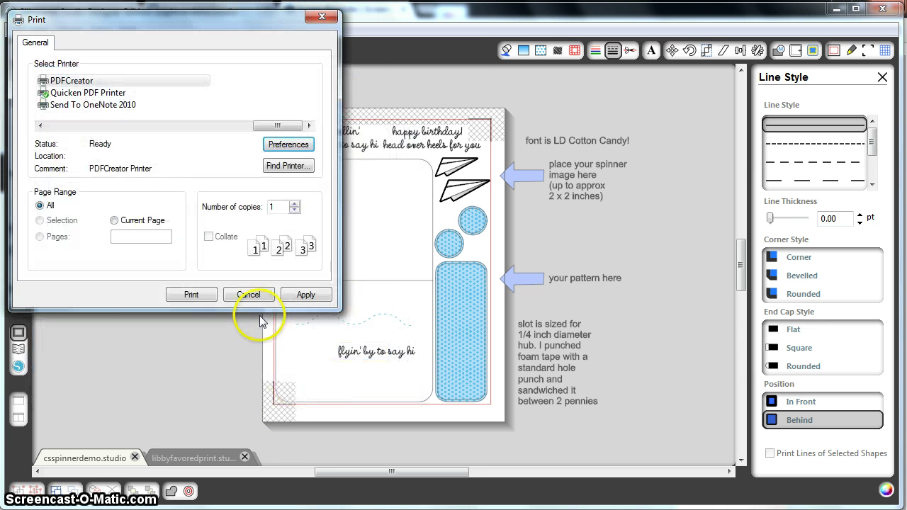
Print the card layout through PDFCreator and save it as the PDF file document2.
left_click(191, 295)
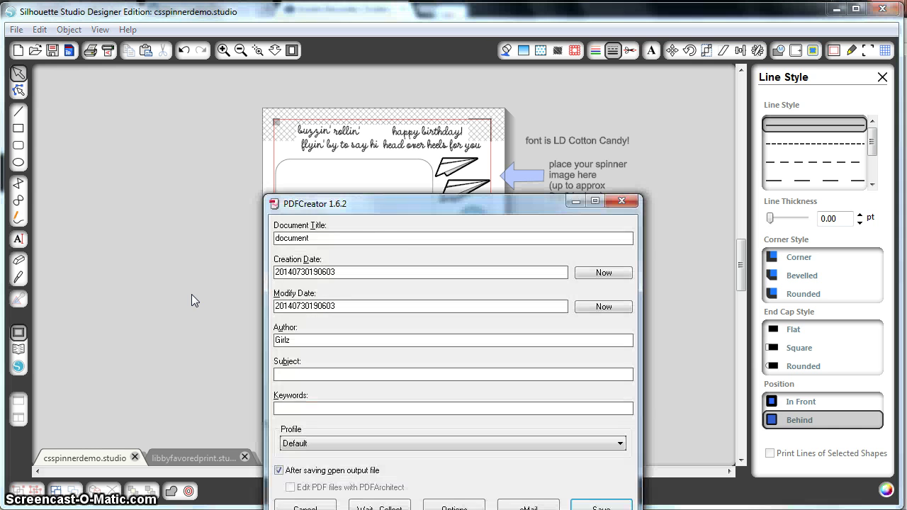
left_click_drag(415, 209, 415, 144)
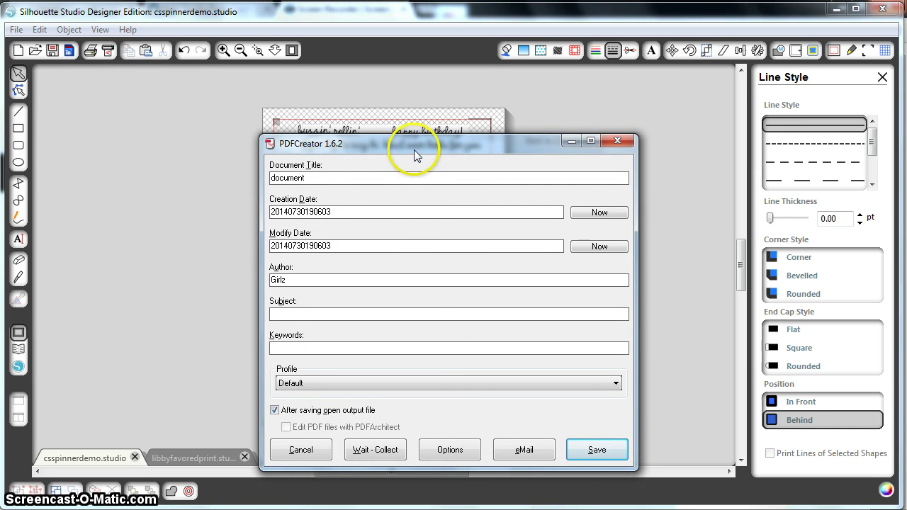
left_click(587, 450)
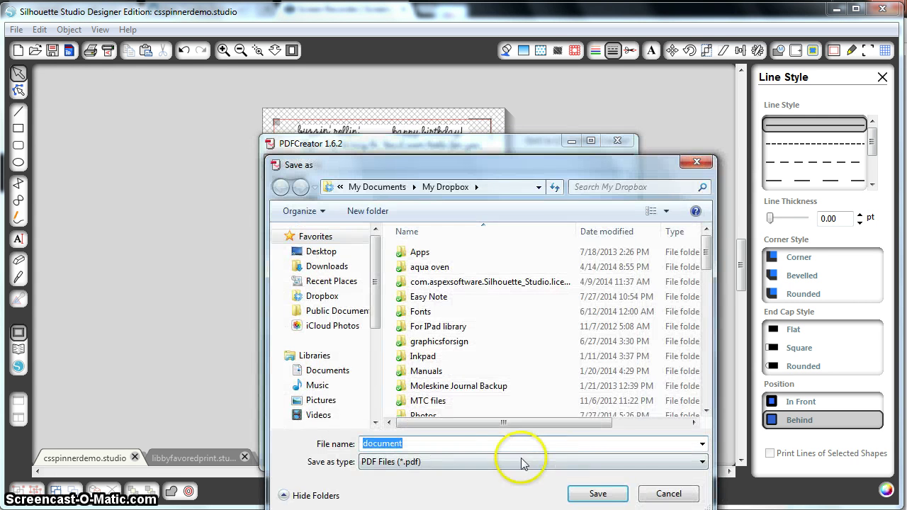
left_click(424, 444)
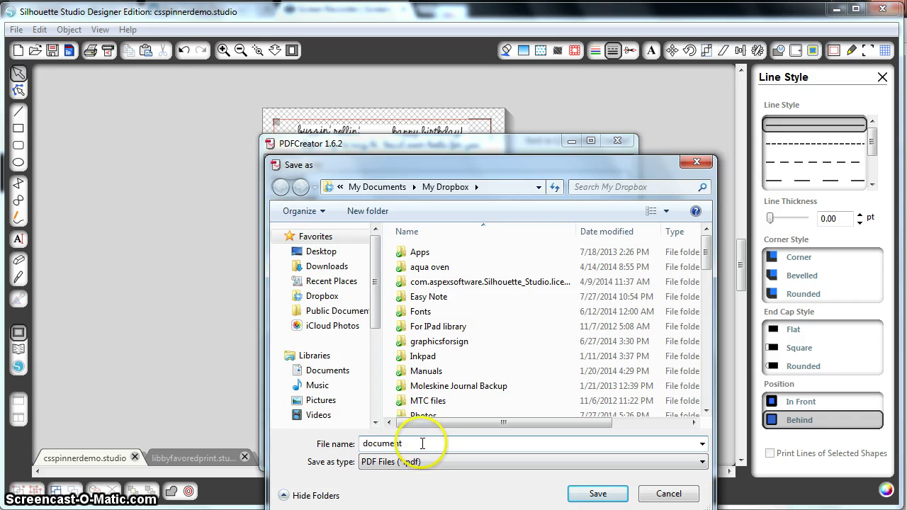
type("2")
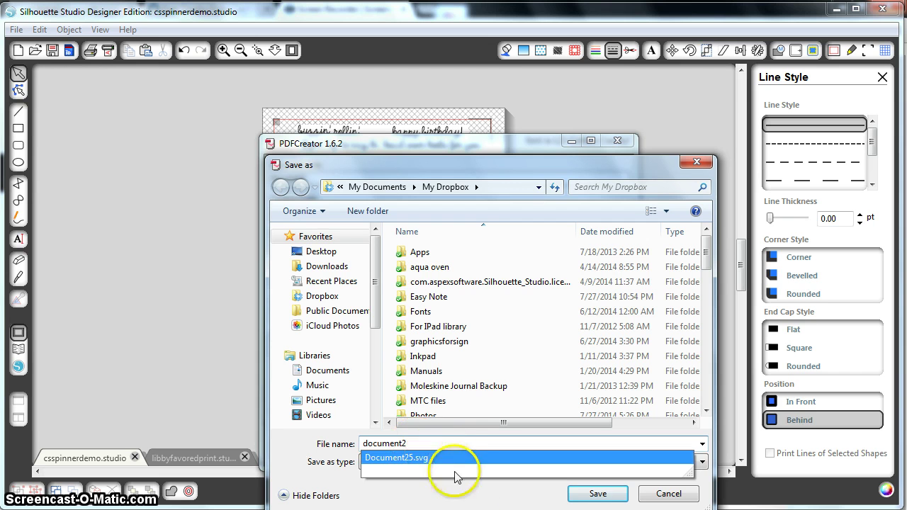
left_click(462, 489)
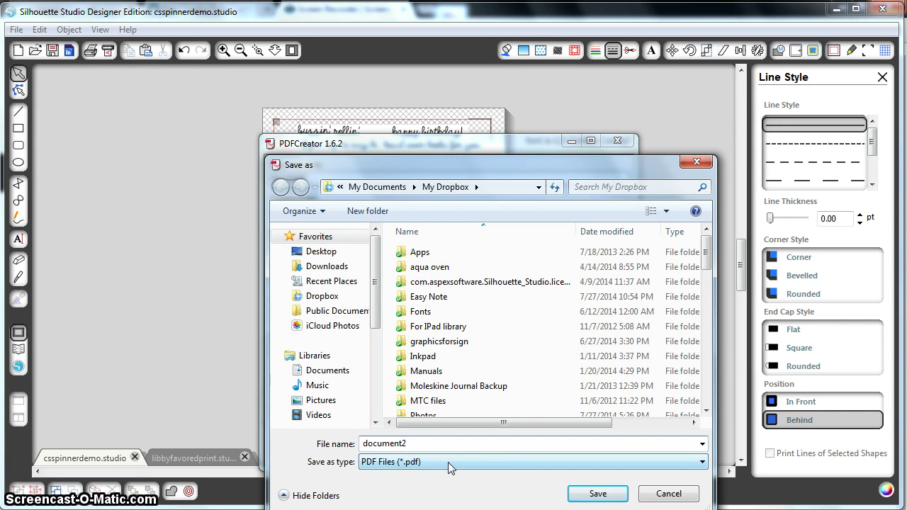
left_click(602, 500)
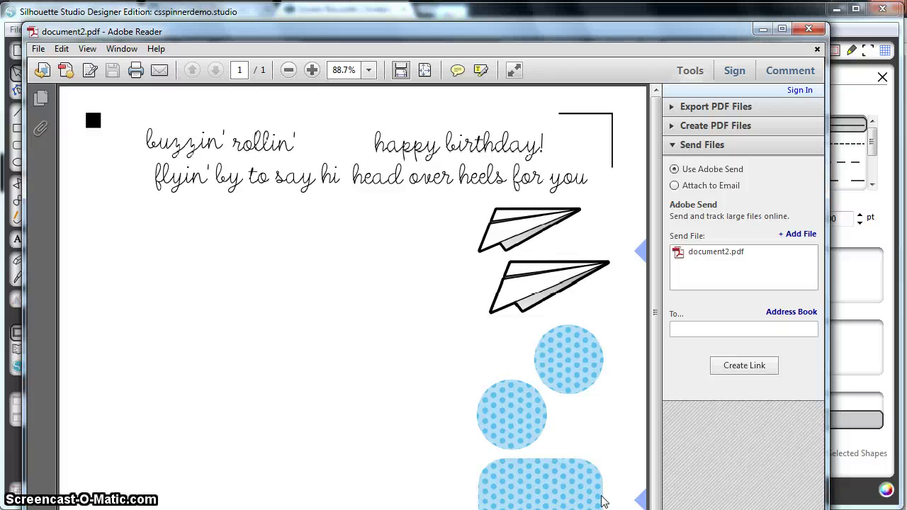
Scroll through document2.pdf in Adobe Reader to review the card page and its registration marks.
left_click(598, 502)
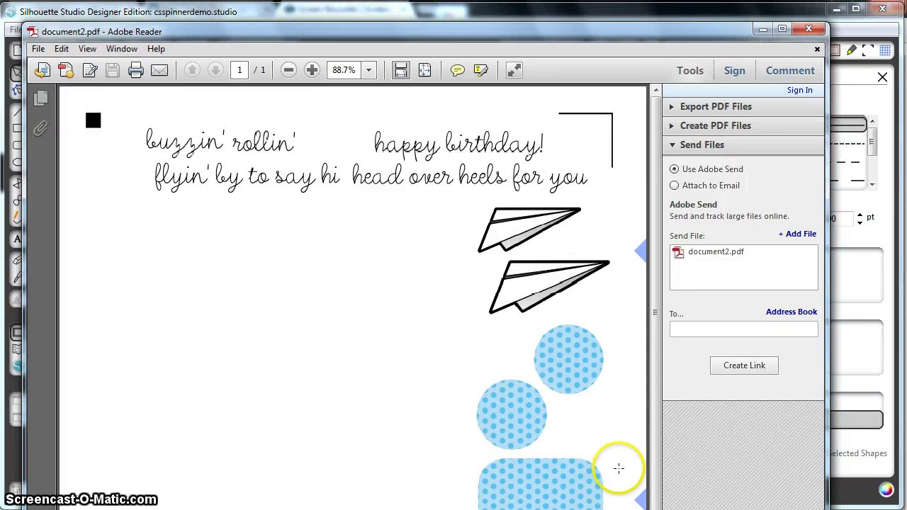
left_click_drag(653, 460, 654, 509)
scroll(360, 297, "down", 2)
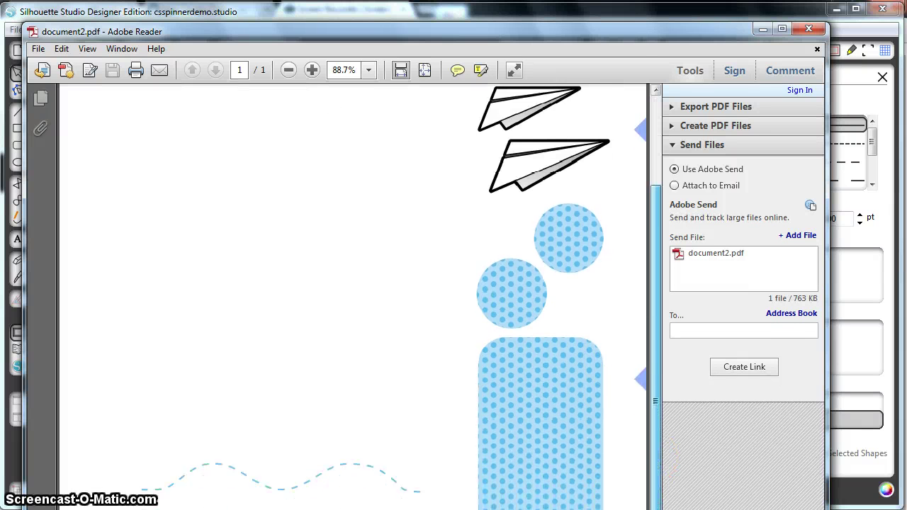
scroll(360, 297, "down", 1)
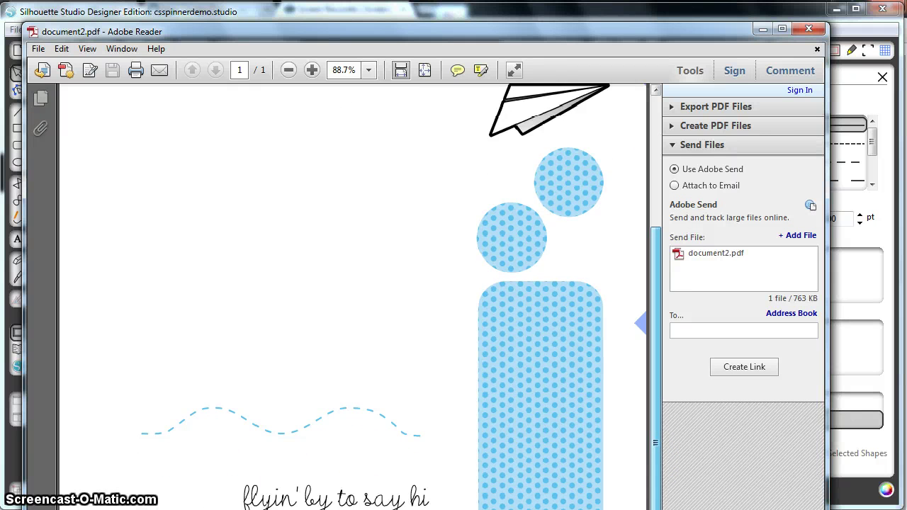
scroll(640, 496, "up", 3)
scroll(641, 482, "up", 2)
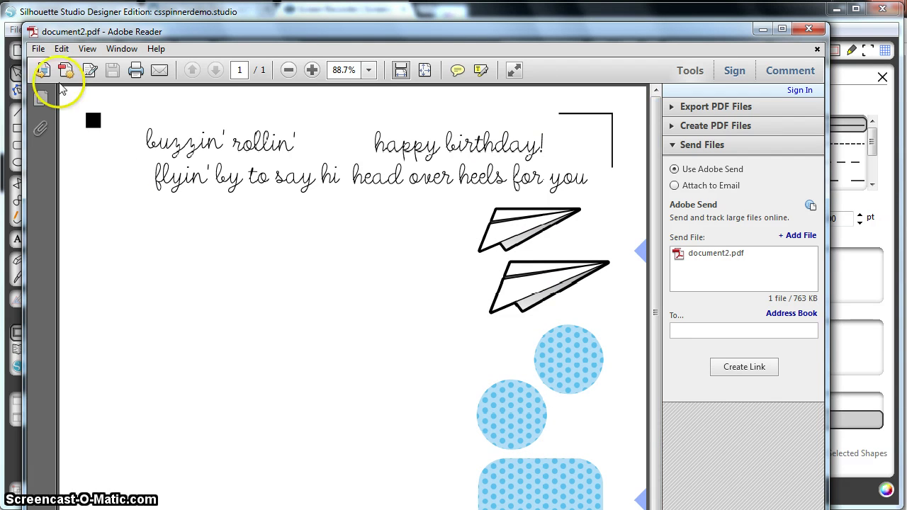
left_click(37, 51)
mouse_move(59, 121)
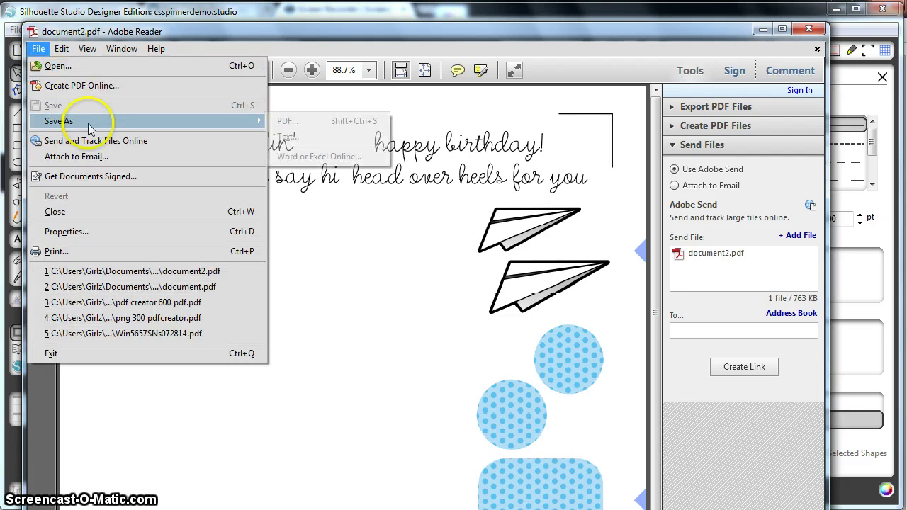
left_click(39, 50)
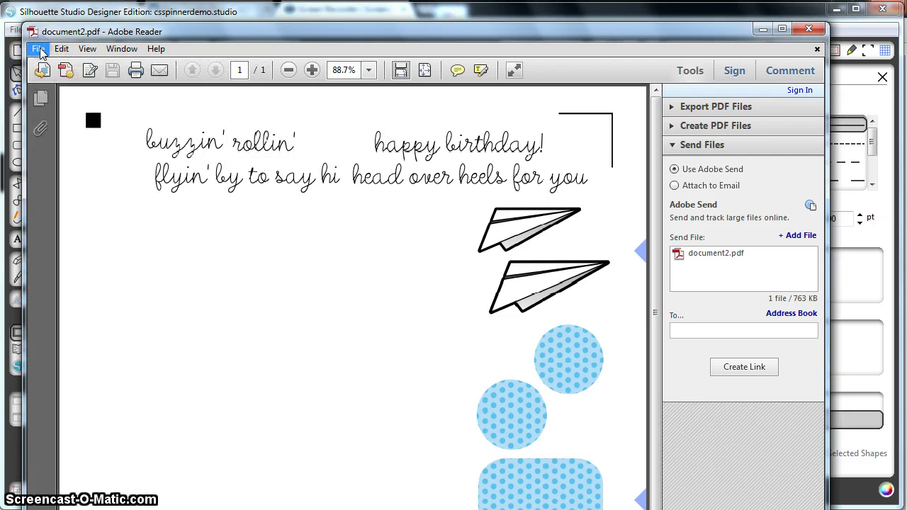